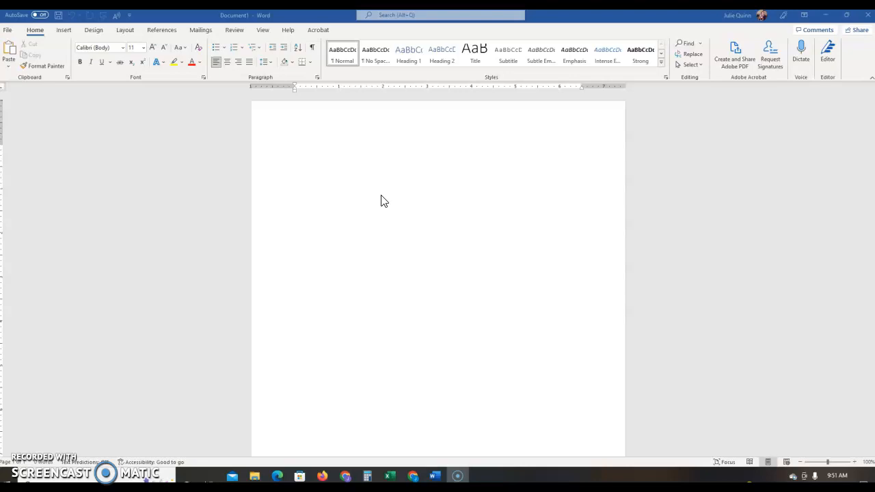
Set the document font to Times New Roman at 12 pt
{"action": "left_click", "coordinate": [381, 201]}
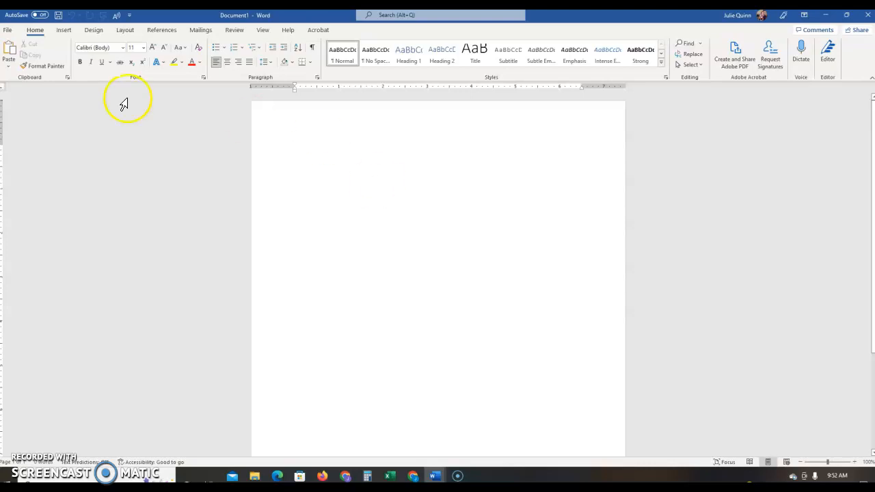
{"action": "left_click", "coordinate": [123, 48]}
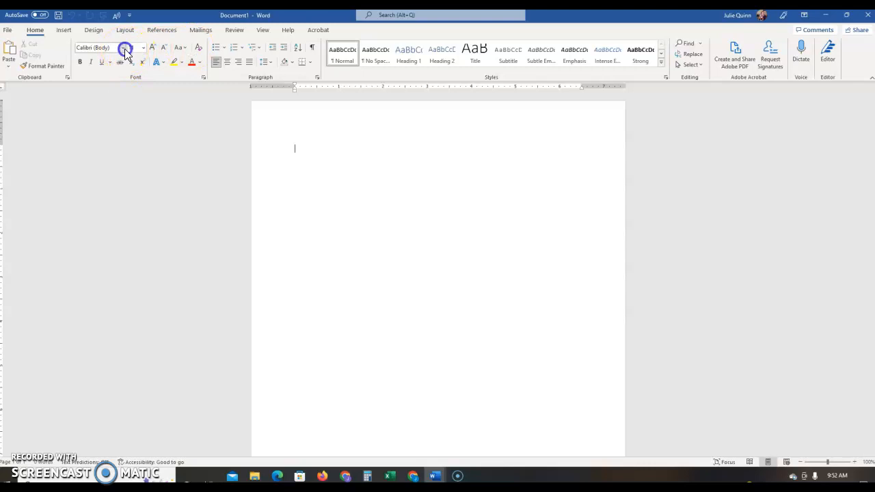
{"action": "left_click", "coordinate": [120, 118]}
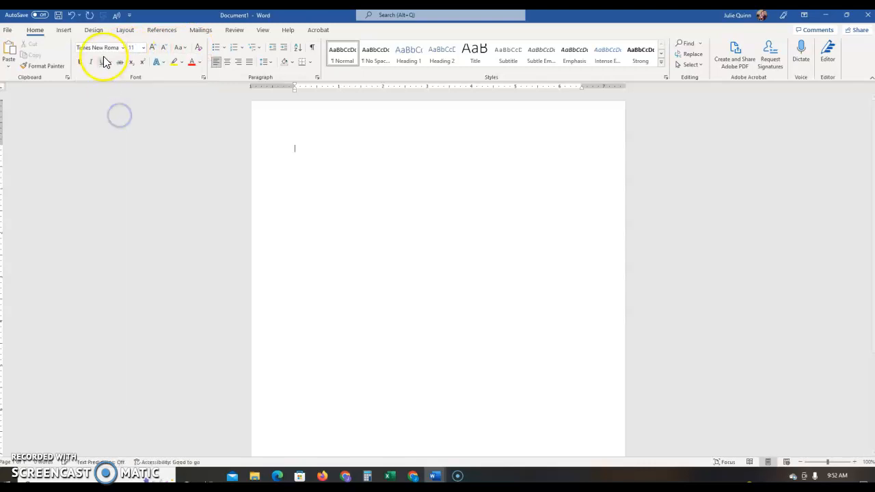
{"action": "left_click", "coordinate": [143, 48]}
{"action": "left_click", "coordinate": [133, 103]}
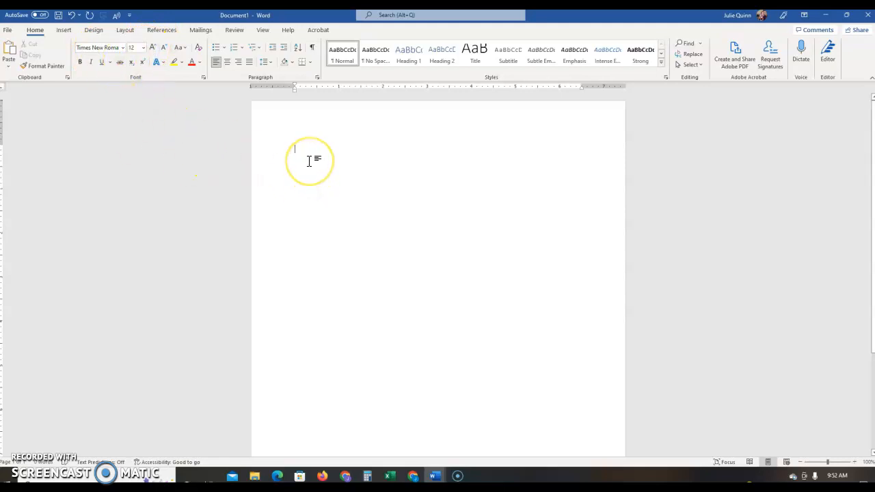
Apply the Normal margin preset for 1-inch margins on every side
{"action": "left_click", "coordinate": [120, 32]}
{"action": "left_click", "coordinate": [14, 62]}
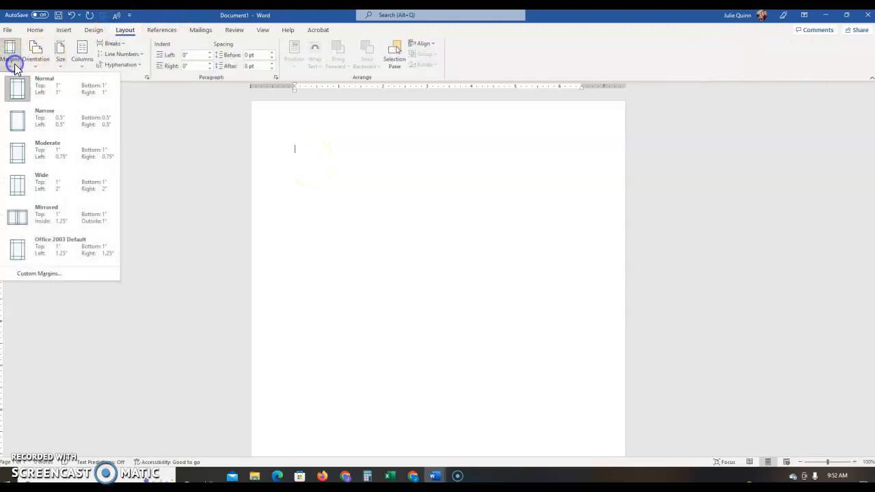
{"action": "left_click", "coordinate": [52, 91]}
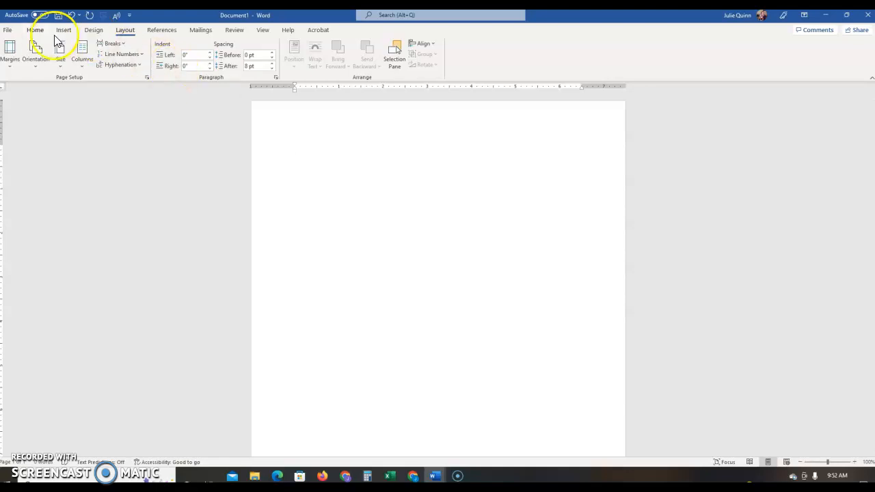
{"action": "left_click", "coordinate": [35, 30]}
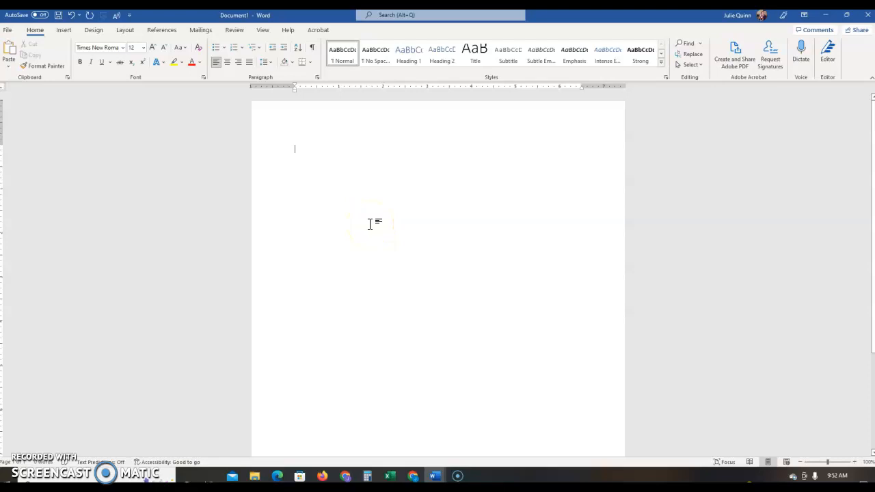
Type the heading lines: student name, instructor name, ENG 111, September 12, 2022
{"action": "type", "text": "Jane Doe"}
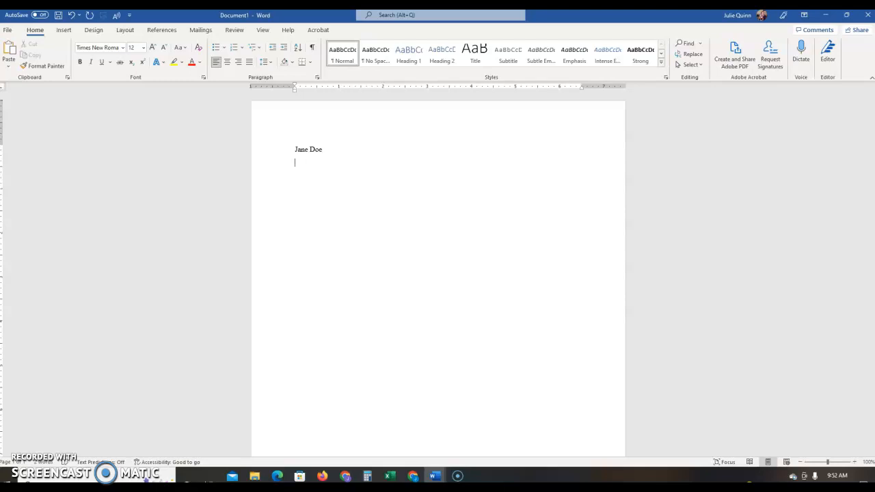
{"action": "key", "text": "Return"}
{"action": "key", "text": "Return"}
{"action": "type", "text": "EMG 101"}
{"action": "key", "text": "BackSpace"}
{"action": "key", "text": "BackSpace"}
{"action": "key", "text": "BackSpace"}
{"action": "key", "text": "BackSpace"}
{"action": "key", "text": "BackSpace"}
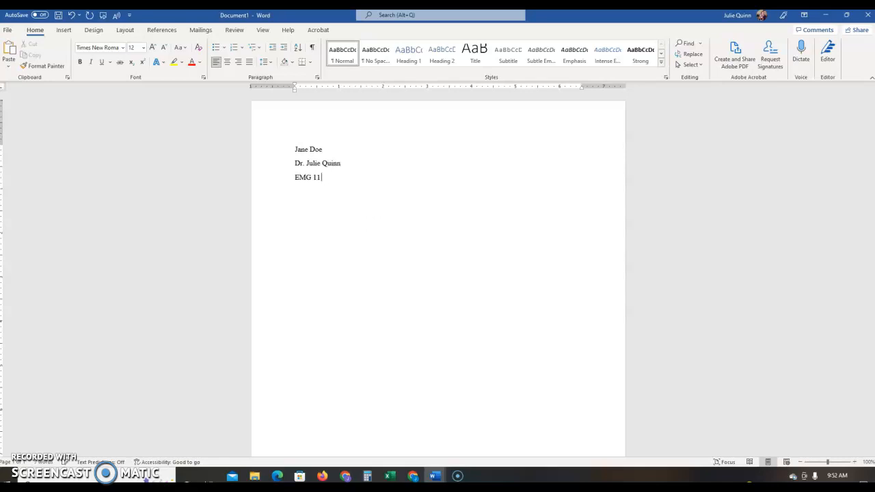
{"action": "key", "text": "BackSpace"}
{"action": "type", "text": "NG 111?EE"}
{"action": "key", "text": "BackSpace"}
{"action": "key", "text": "BackSpace"}
{"action": "key", "text": "BackSpace"}
{"action": "key", "text": "Return"}
{"action": "type", "text": "Septemb"}
{"action": "key", "text": "Return"}
{"action": "type", "text": "12, 2022"}
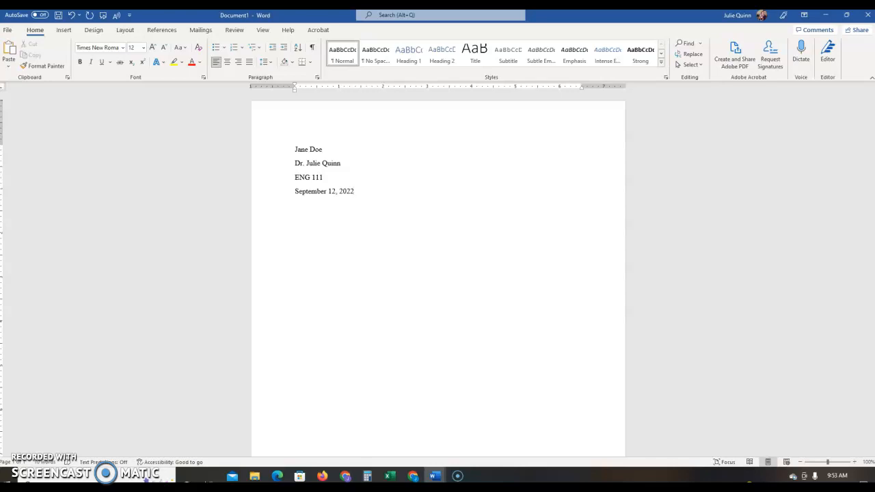
Add a 'Title' line followed by a line reading 'Start paragraph 1'
{"action": "key", "text": "Return"}
{"action": "type", "text": "Title"}
{"action": "key", "text": "Return"}
{"action": "type", "text": "Start paragraph 1"}
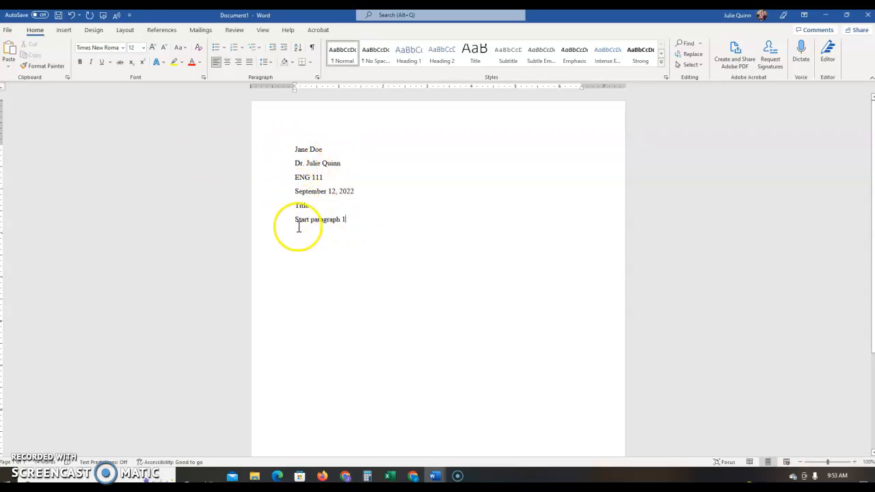
Center the Title line and indent the first line of the opening paragraph
{"action": "left_click", "coordinate": [302, 205]}
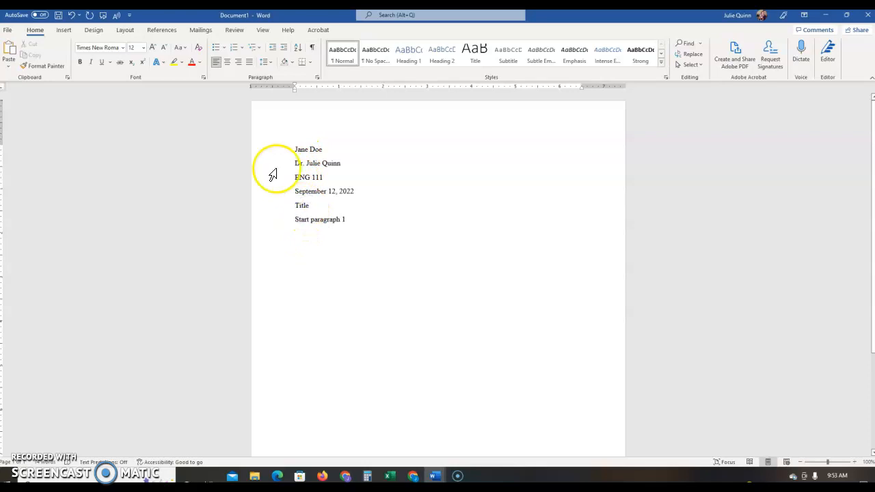
{"action": "left_click", "coordinate": [226, 61]}
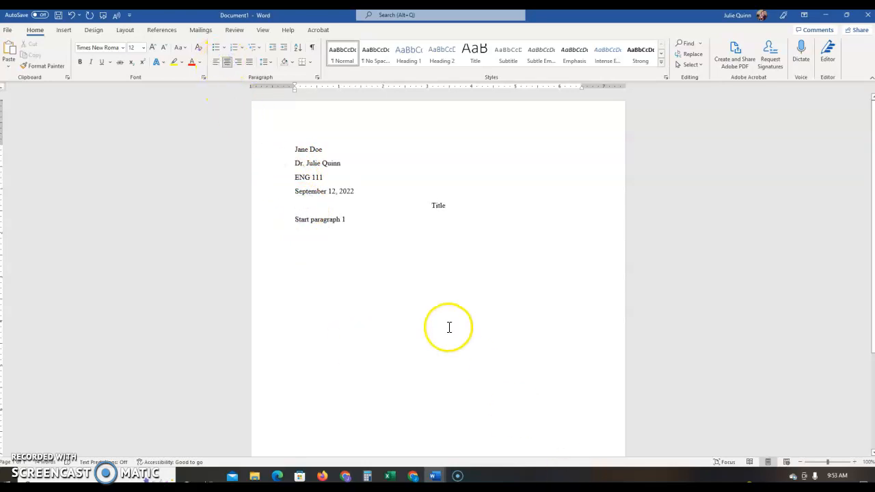
{"action": "left_click", "coordinate": [293, 219]}
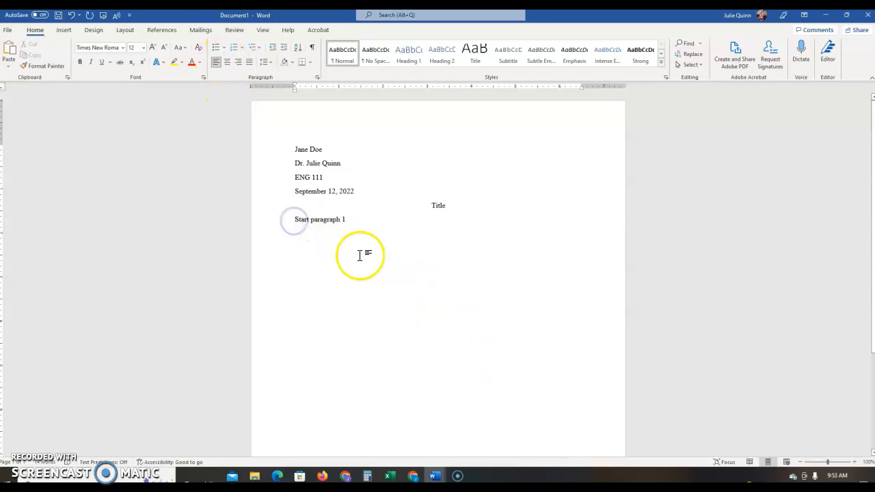
{"action": "key", "text": "Tab"}
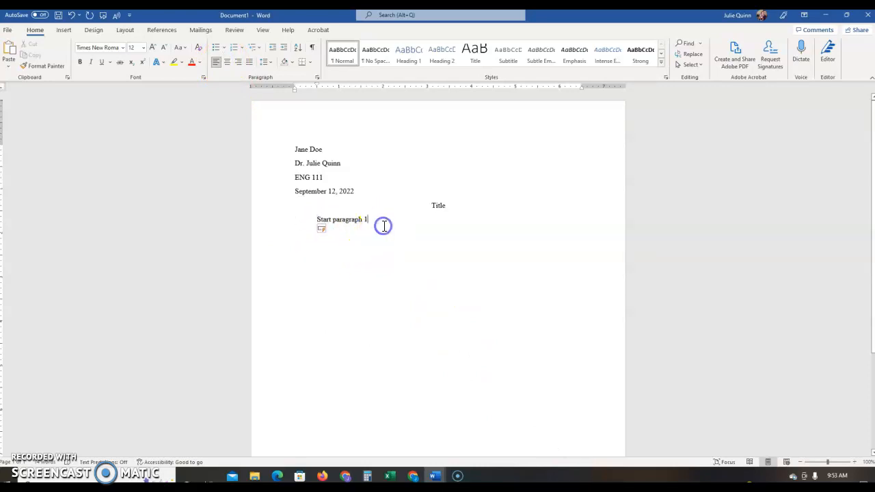
Continue the paragraph with 'So if the writing starts here…', keeping its first-line indent
{"action": "left_click", "coordinate": [384, 226]}
{"action": "type", "text": ". So if the wri"}
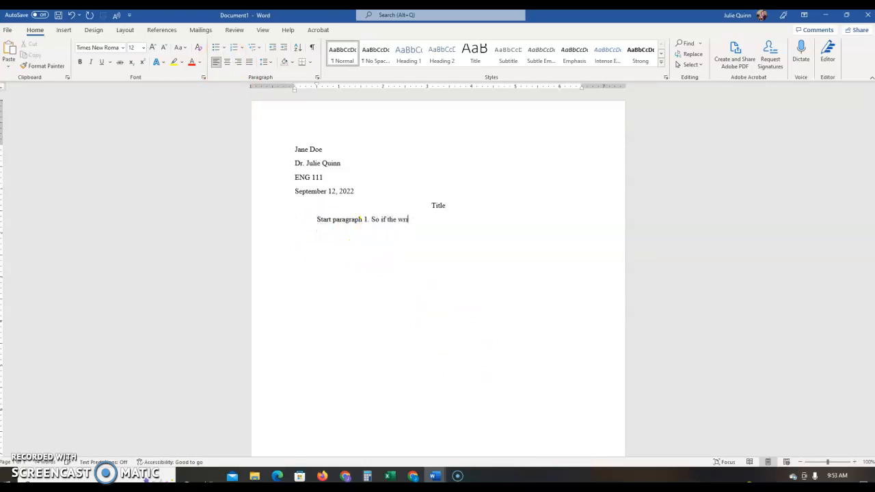
{"action": "type", "text": "ting starts here, it can keep going "}
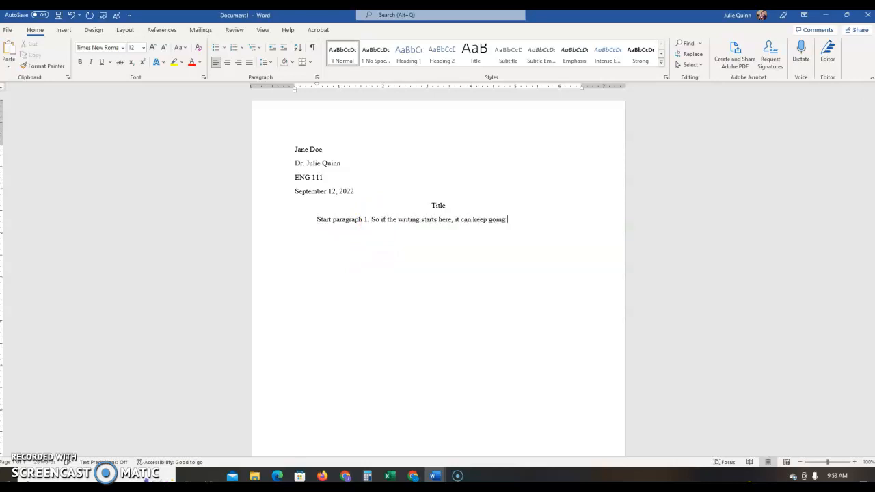
{"action": "type", "text": "as Iong as you have your text wrapping."}
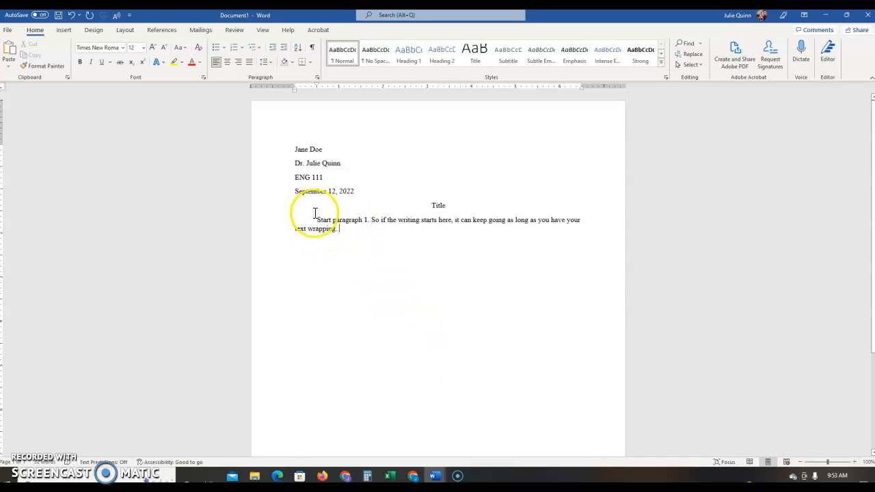
{"action": "left_click", "coordinate": [295, 221]}
{"action": "key", "text": "BackSpace"}
{"action": "key", "text": "Tab"}
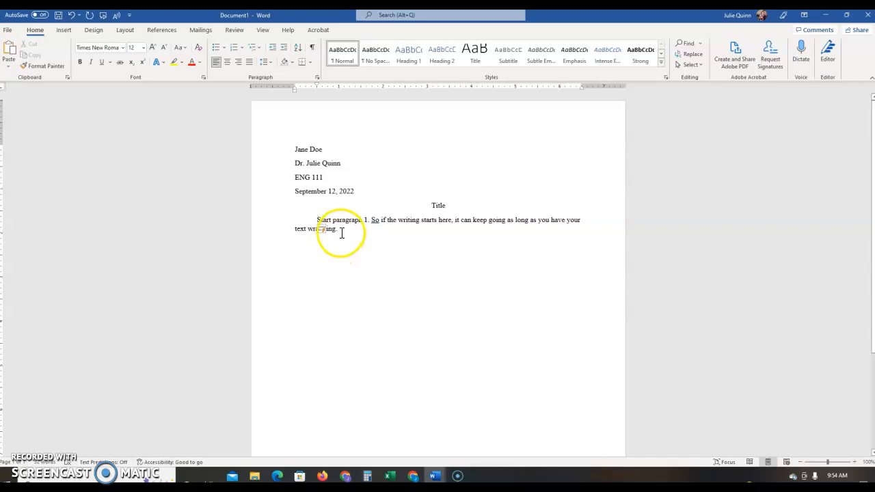
Select the heading lines, the Title and the first paragraph in turn to inspect them
{"action": "left_click", "coordinate": [371, 321]}
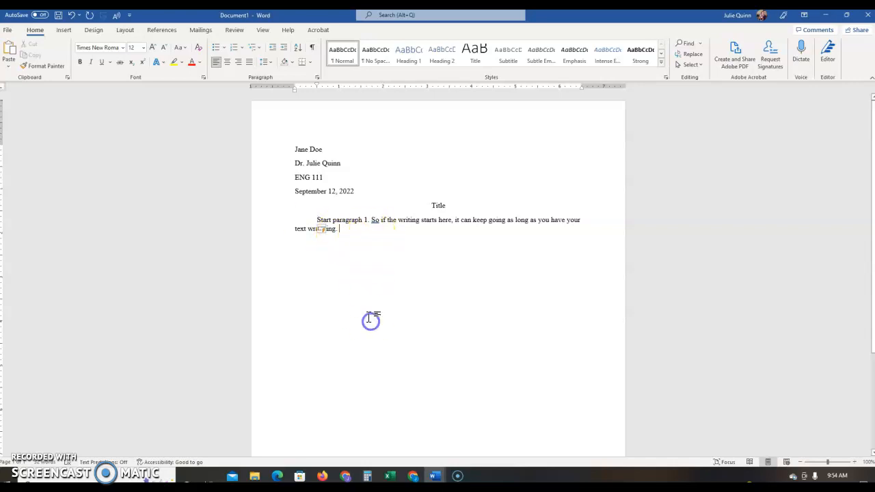
{"action": "left_click", "coordinate": [316, 149]}
{"action": "triple_click", "coordinate": [316, 149]}
{"action": "triple_click", "coordinate": [335, 164]}
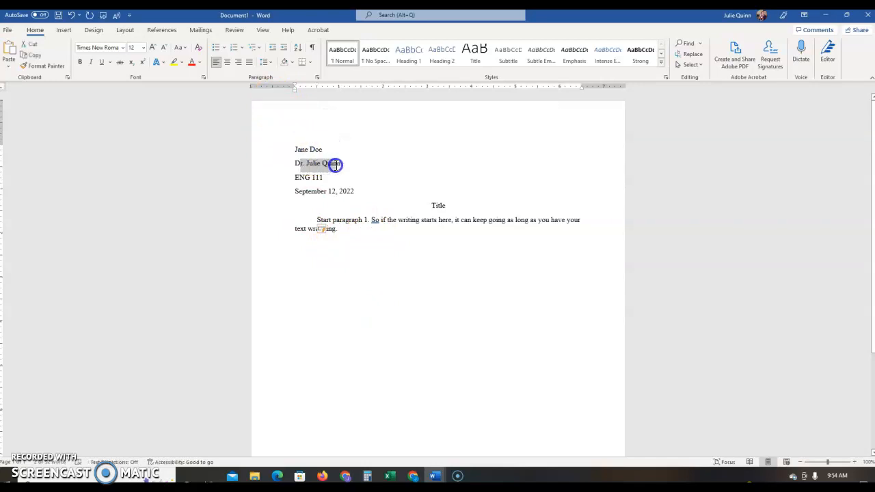
{"action": "triple_click", "coordinate": [320, 176]}
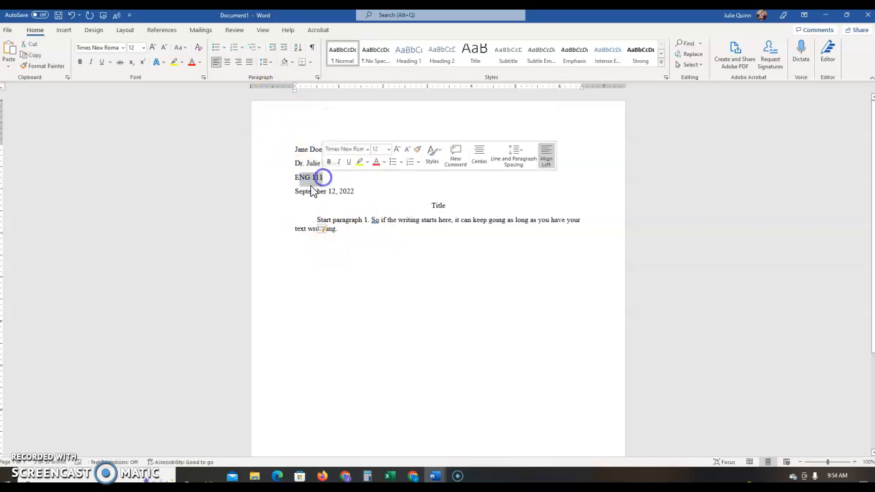
{"action": "left_click_drag", "start_coordinate": [302, 189], "coordinate": [349, 189]}
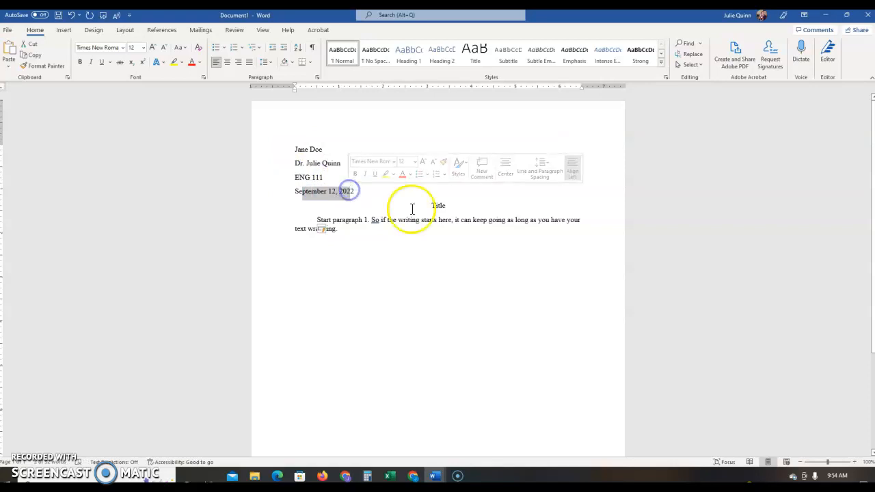
{"action": "double_click", "coordinate": [437, 205]}
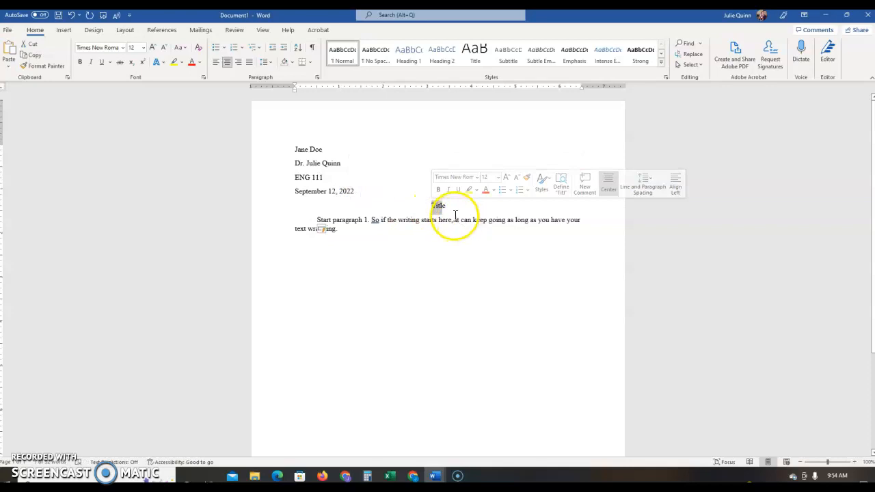
{"action": "left_click", "coordinate": [344, 223]}
{"action": "left_click_drag", "start_coordinate": [328, 222], "coordinate": [344, 235]}
Delete the blank lines above and below the Title so the text runs continuously
{"action": "left_click", "coordinate": [439, 191]}
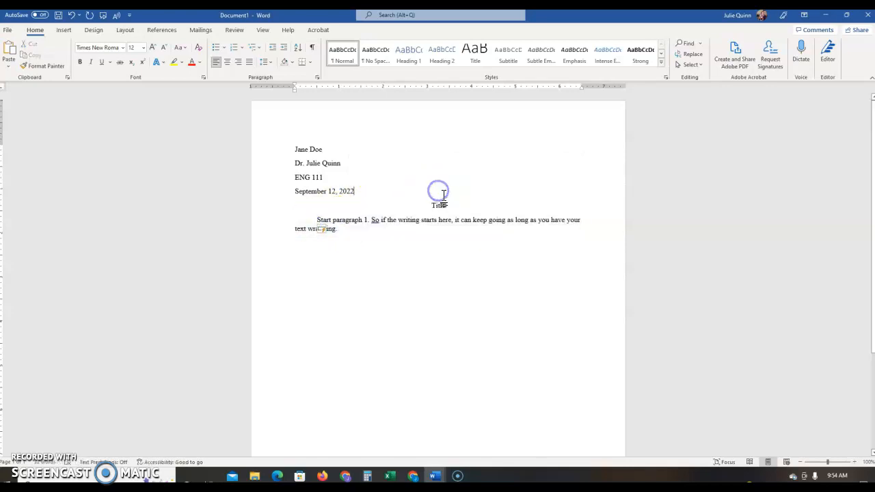
{"action": "key", "text": "Return"}
{"action": "key", "text": "Return"}
{"action": "left_click", "coordinate": [462, 232]}
{"action": "key", "text": "Return"}
{"action": "key", "text": "Return"}
{"action": "key", "text": "Return"}
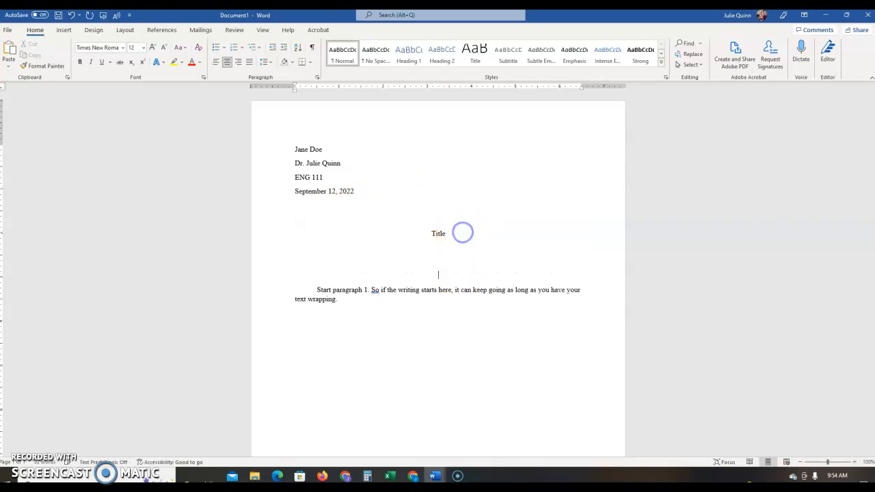
{"action": "key", "text": "BackSpace"}
{"action": "key", "text": "BackSpace"}
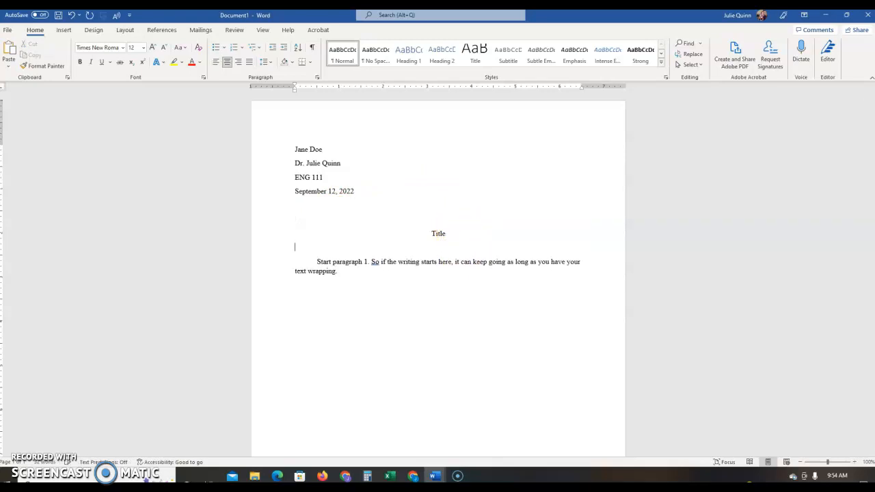
{"action": "key", "text": "BackSpace"}
{"action": "left_click", "coordinate": [415, 209]}
{"action": "key", "text": "BackSpace"}
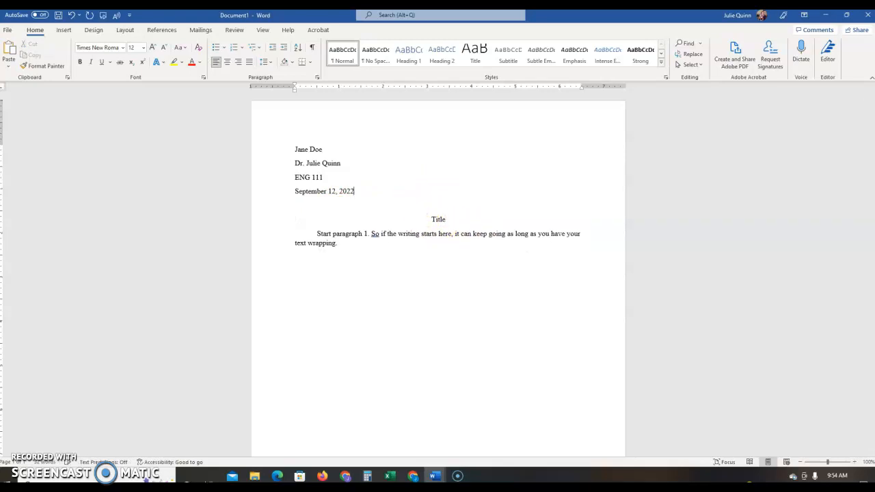
{"action": "key", "text": "BackSpace"}
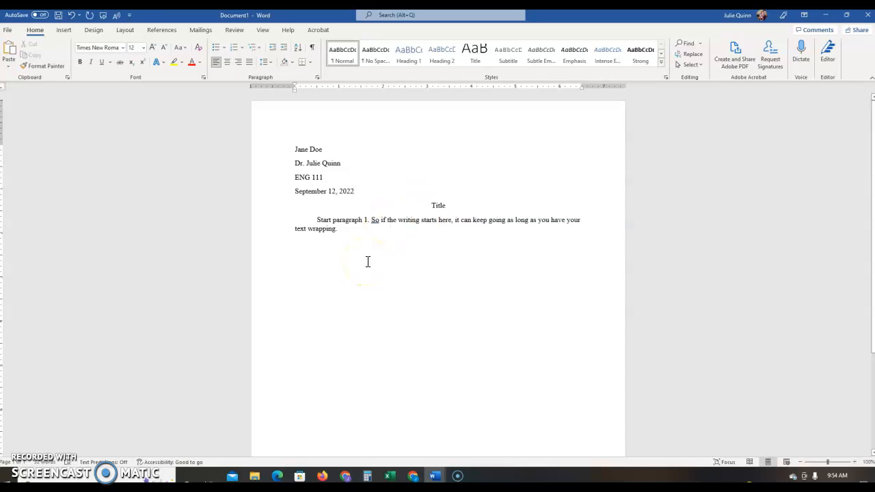
{"action": "left_click", "coordinate": [343, 230]}
Set the whole document to 2.0 line spacing with 0 pt spacing after paragraphs
{"action": "key", "text": "ctrl+a"}
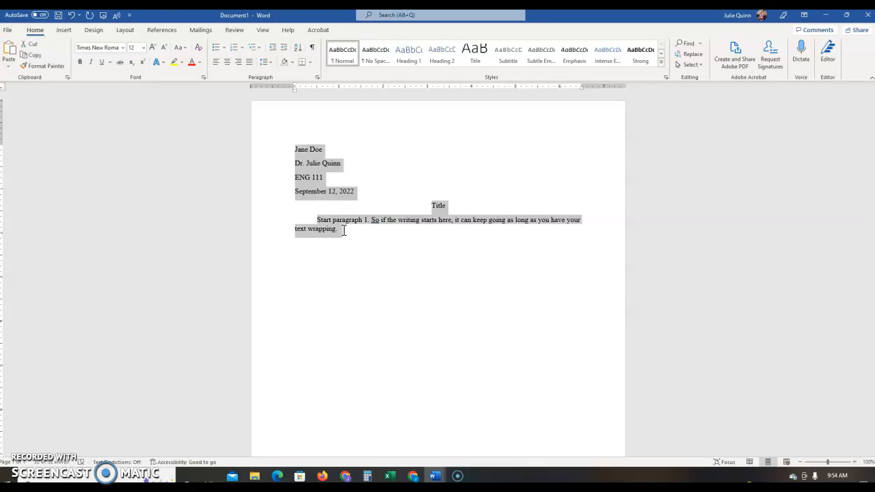
{"action": "left_click", "coordinate": [268, 61]}
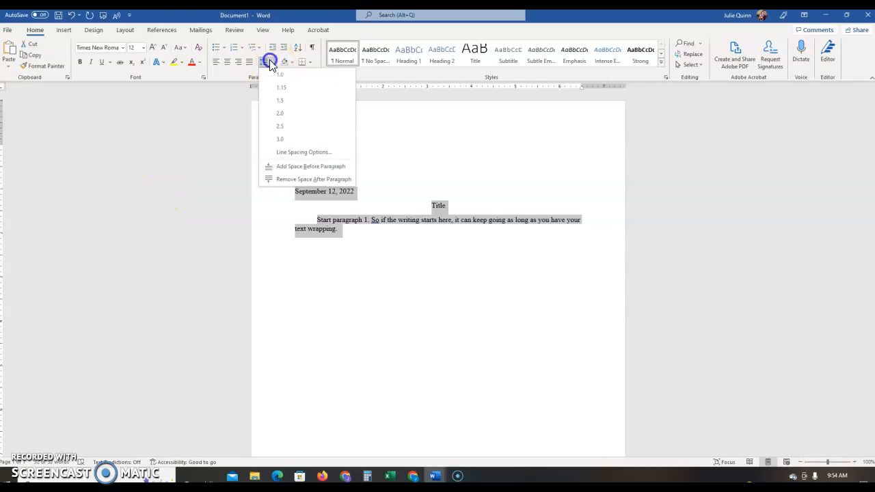
{"action": "left_click", "coordinate": [279, 112]}
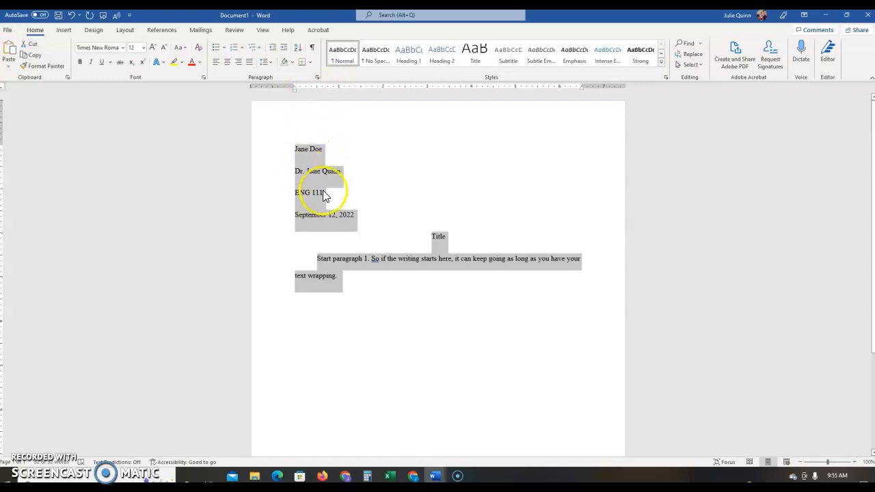
{"action": "left_click", "coordinate": [318, 77]}
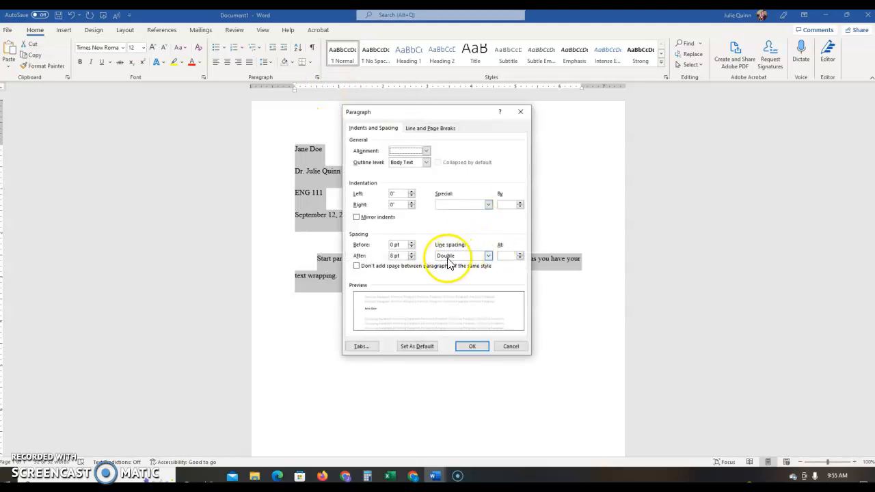
{"action": "double_click", "coordinate": [390, 256]}
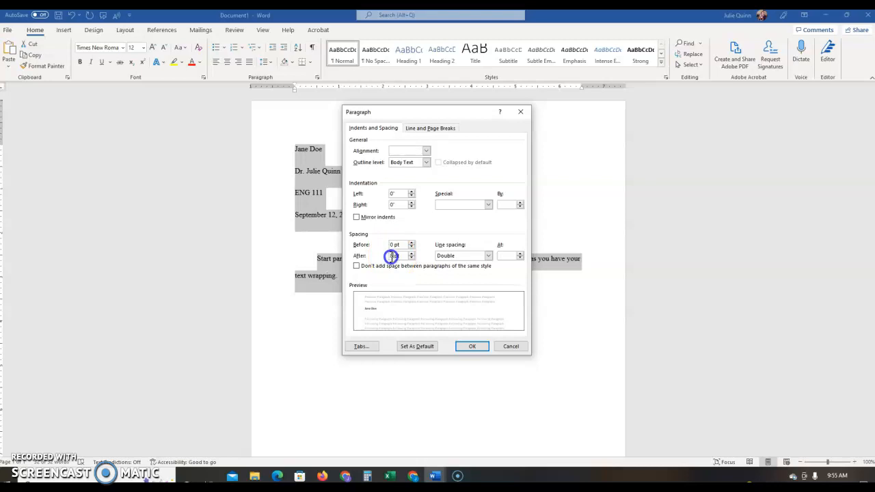
{"action": "type", "text": "0"}
{"action": "key", "text": "Return"}
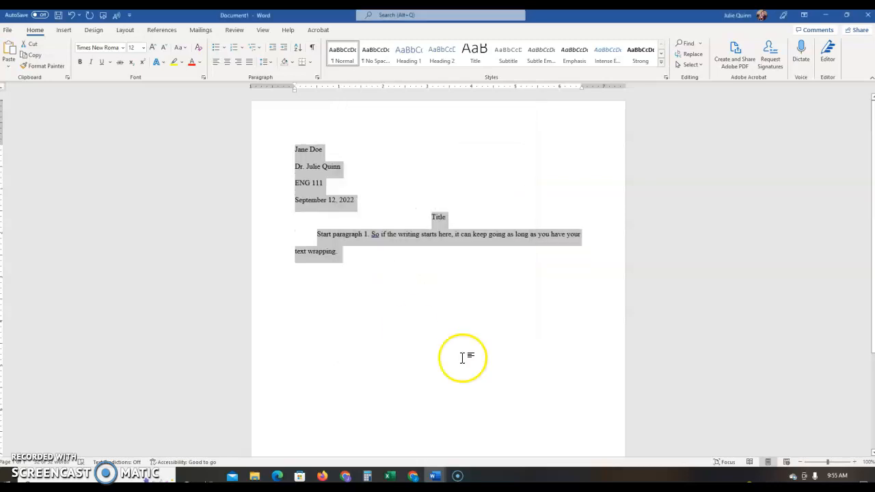
{"action": "left_click", "coordinate": [453, 328]}
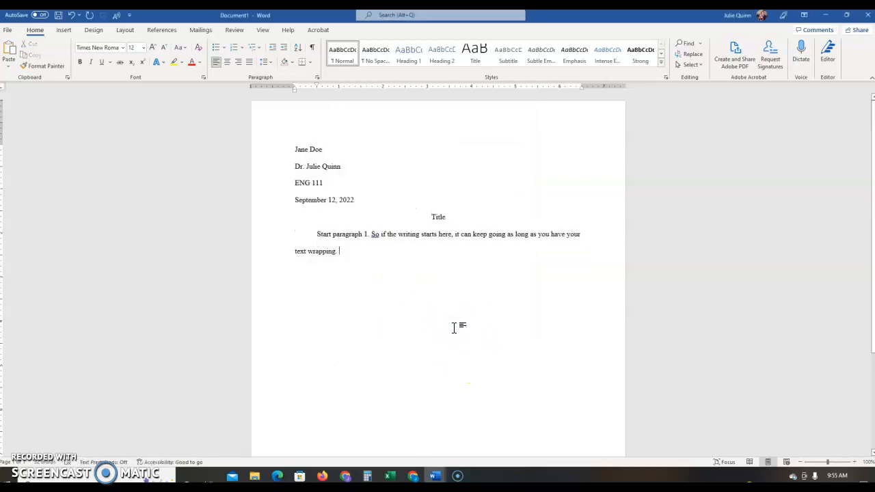
Enter editing mode for the empty page header at the top of the page
{"action": "left_click", "coordinate": [442, 338]}
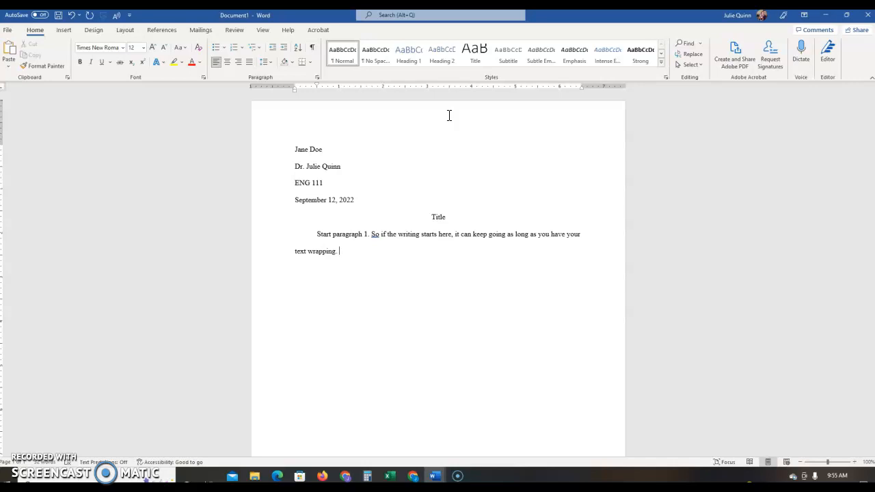
{"action": "double_click", "coordinate": [543, 122]}
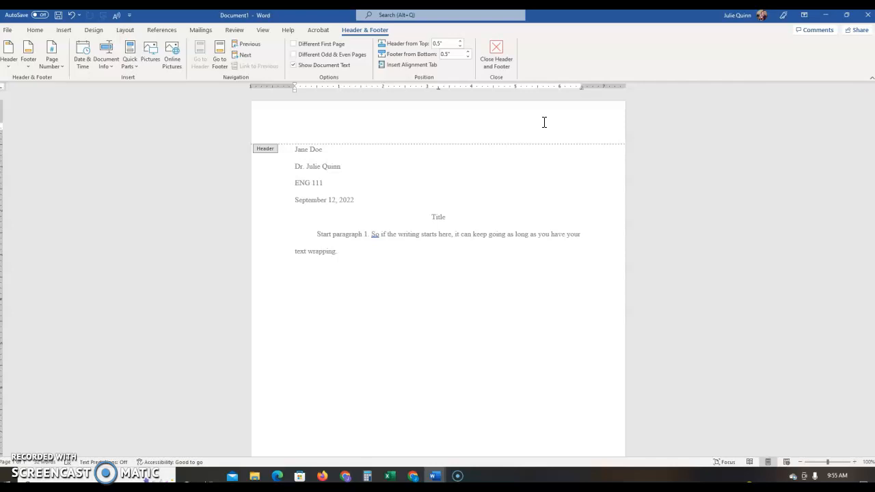
Reopen the header and bring up the Page Number menu on the Header & Footer tab
{"action": "double_click", "coordinate": [471, 234]}
{"action": "left_click", "coordinate": [446, 217]}
{"action": "double_click", "coordinate": [440, 116]}
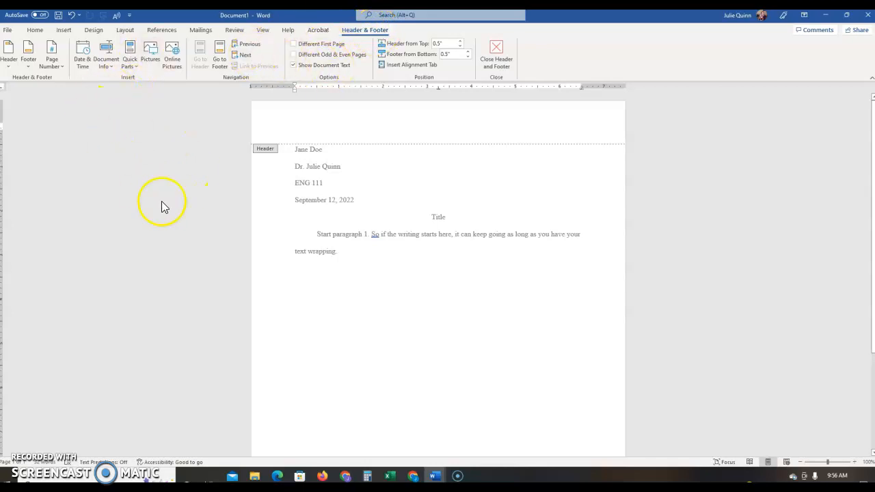
{"action": "left_click", "coordinate": [75, 34]}
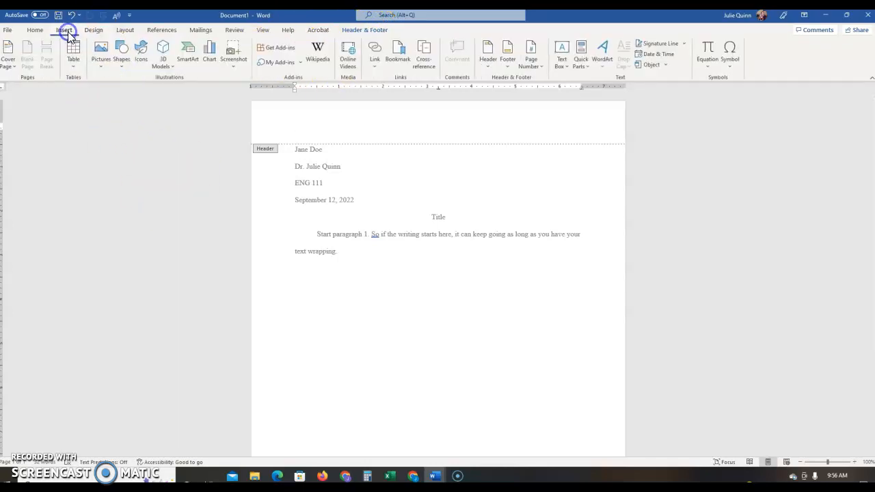
{"action": "double_click", "coordinate": [544, 444]}
{"action": "double_click", "coordinate": [461, 121]}
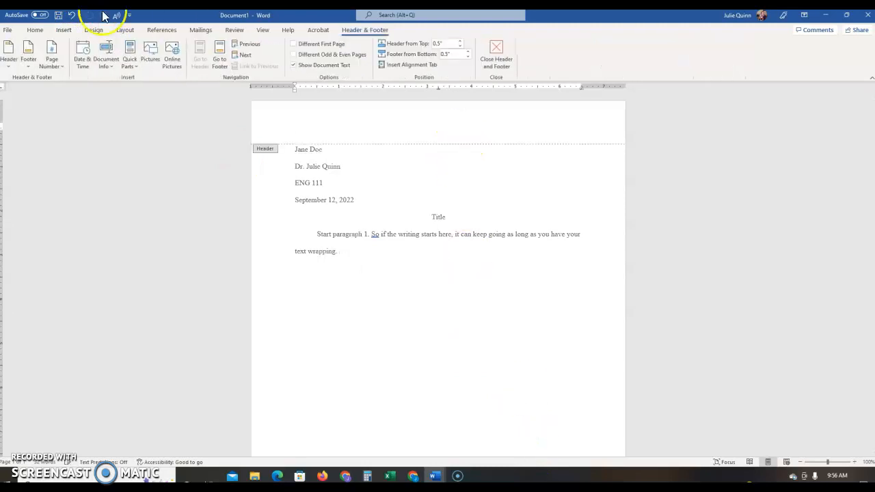
{"action": "left_click", "coordinate": [66, 30]}
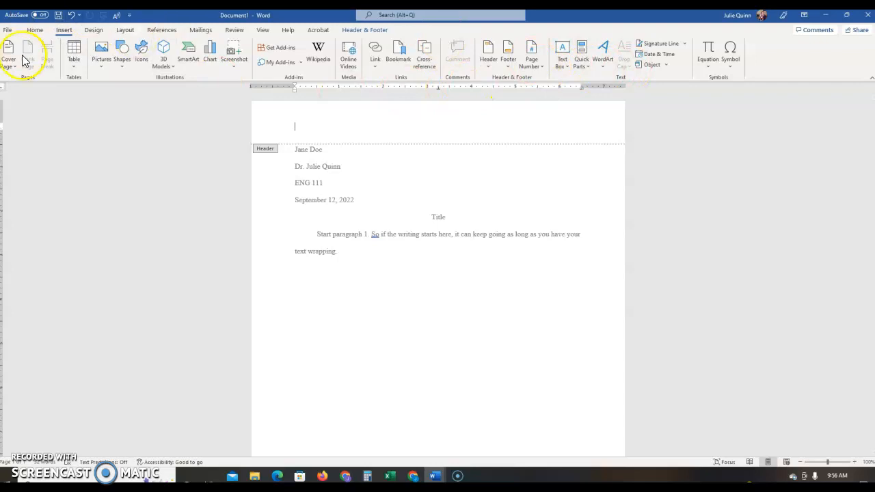
{"action": "left_click", "coordinate": [391, 125]}
{"action": "left_click", "coordinate": [362, 29]}
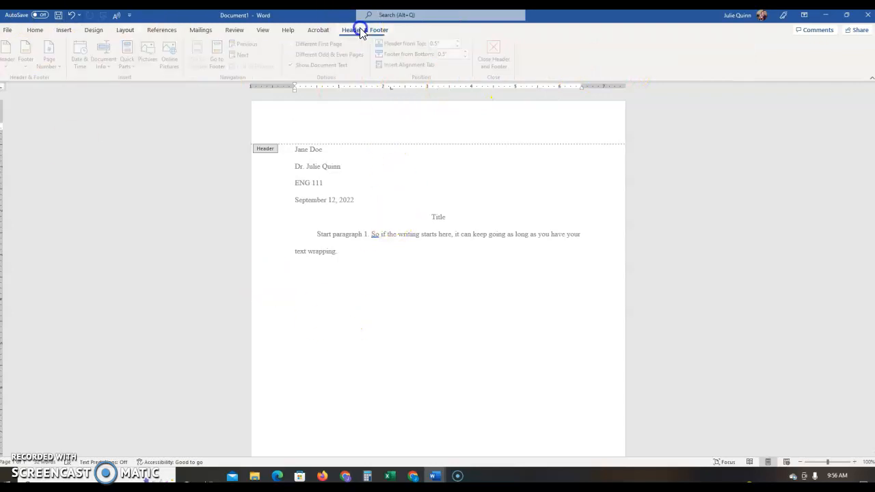
{"action": "left_click", "coordinate": [53, 59]}
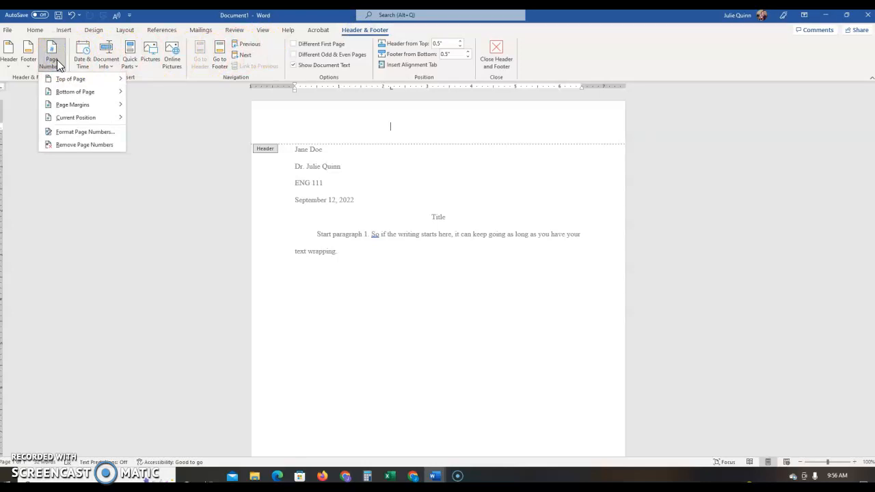
Insert a Plain Number 3 top-right page number preceded by the student's surname, then exit the header
{"action": "left_click", "coordinate": [74, 79]}
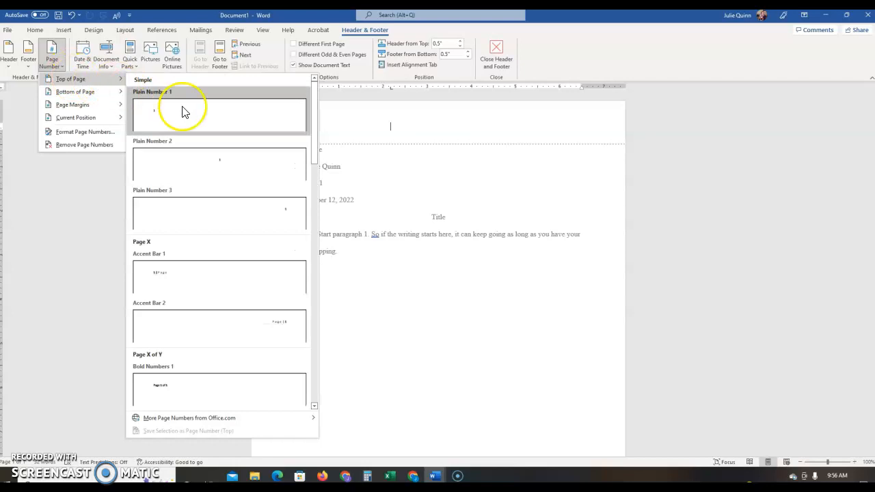
{"action": "left_click", "coordinate": [196, 209]}
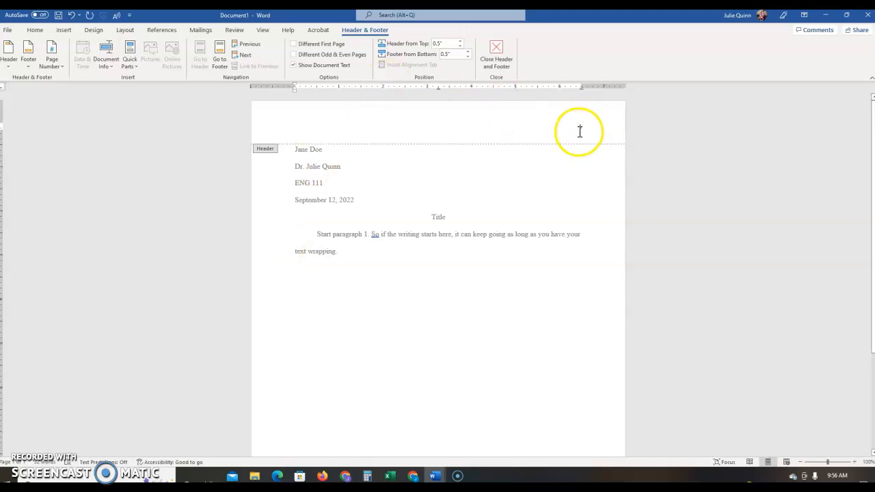
{"action": "left_click", "coordinate": [622, 163]}
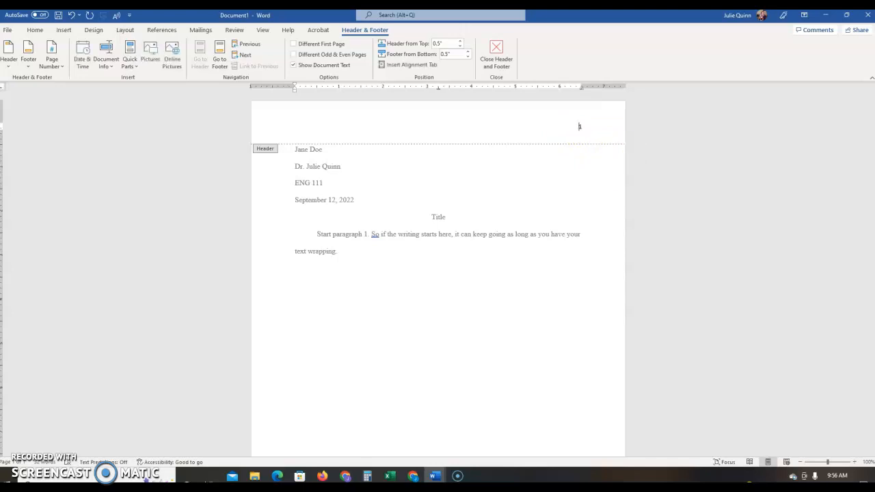
{"action": "type", "text": "Doe"}
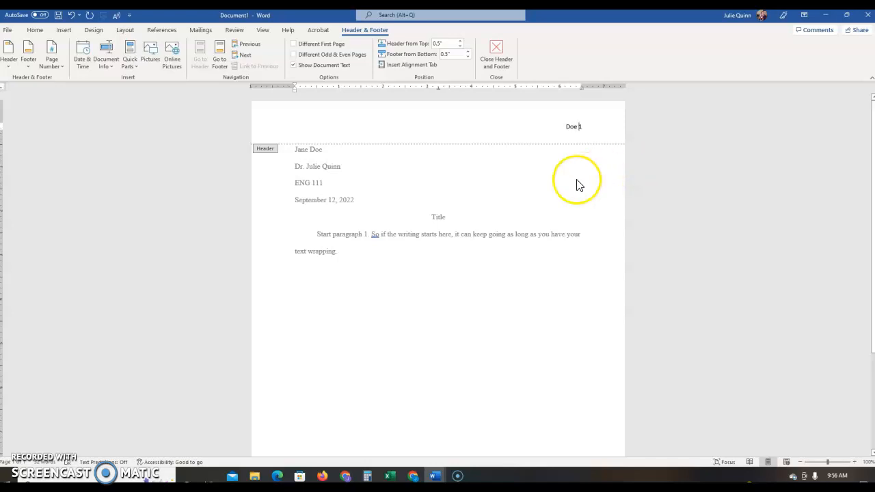
{"action": "left_click_drag", "start_coordinate": [567, 127], "coordinate": [577, 133]}
{"action": "left_click", "coordinate": [582, 130]}
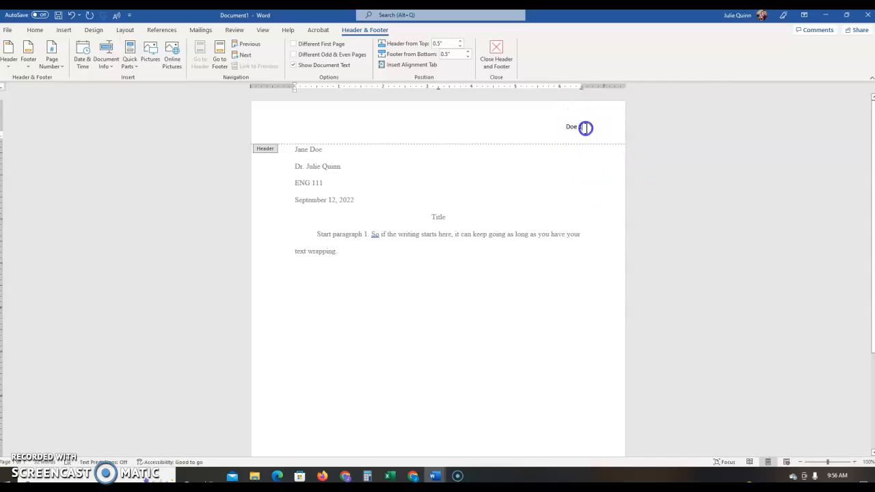
{"action": "double_click", "coordinate": [355, 250]}
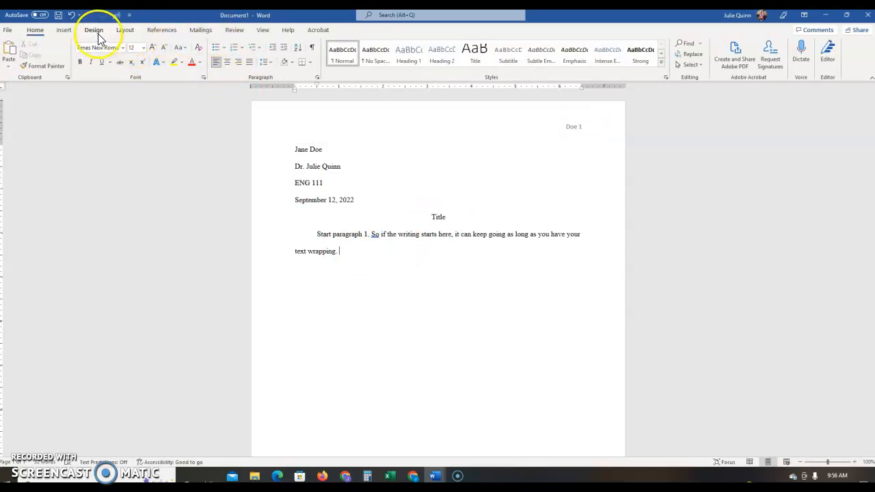
Insert a page break so page 2 begins, its header showing the surname and 2
{"action": "left_click", "coordinate": [64, 29]}
{"action": "left_click", "coordinate": [48, 60]}
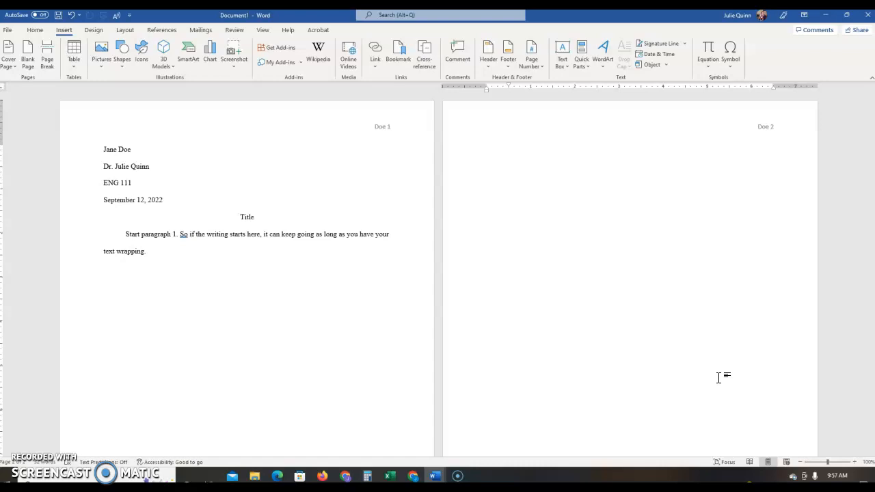
{"action": "left_click", "coordinate": [718, 378]}
{"action": "left_click", "coordinate": [541, 449]}
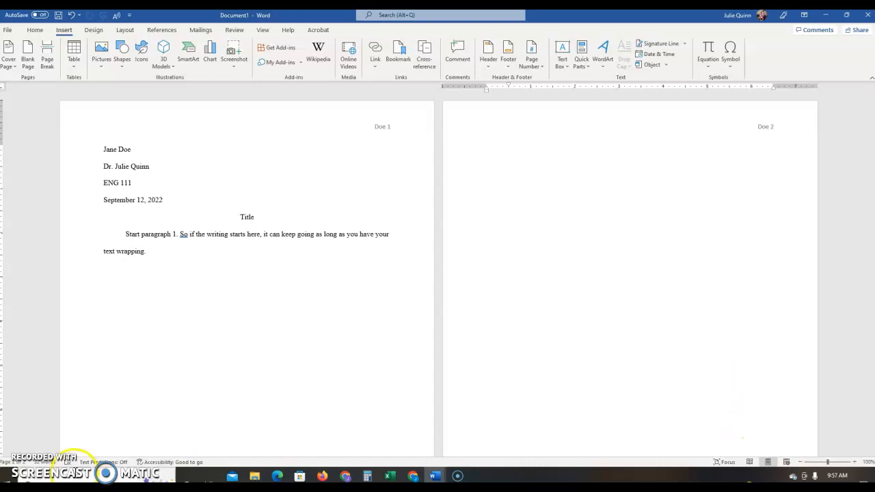